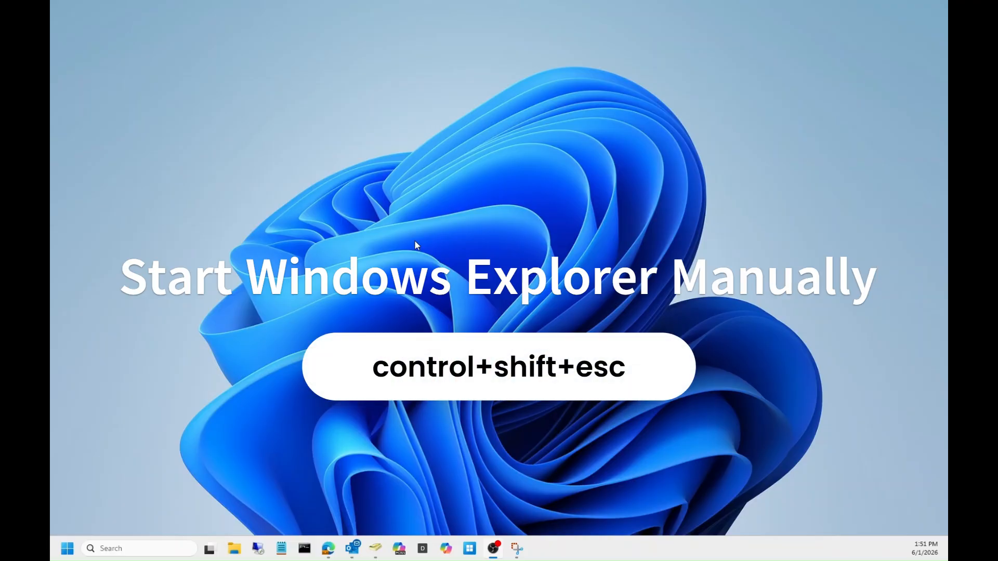
# Start explorer.exe manually as a new task from Task Manager without administrative privileges, and close Task Manager
pyautogui.hotkey('ctrl', 'shift', 'Escape')
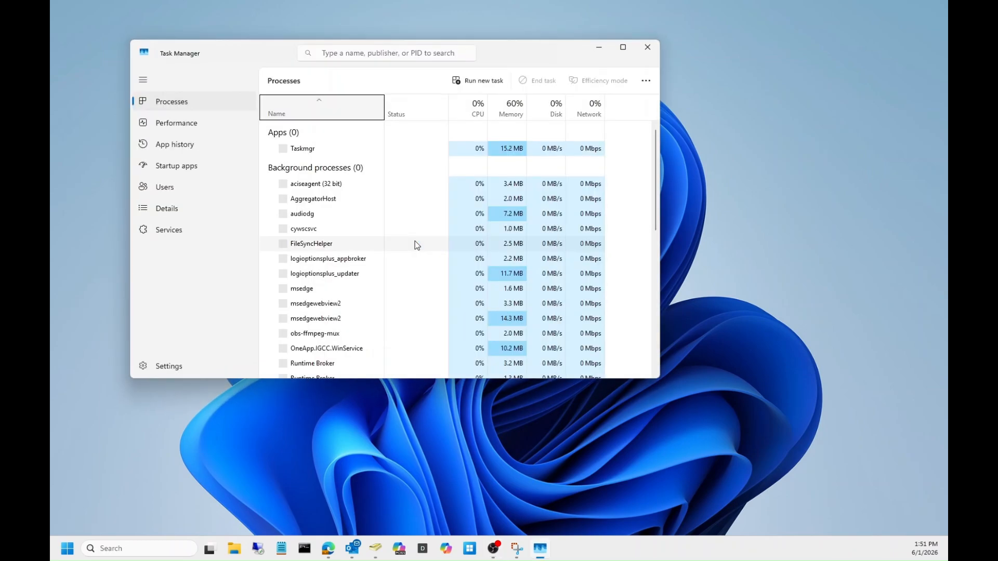
pyautogui.click(483, 82)
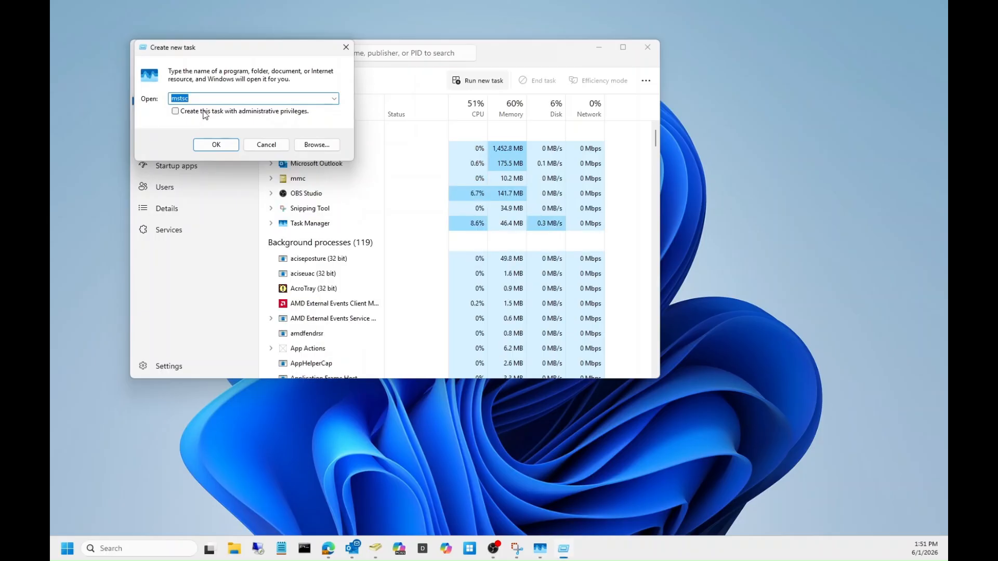
pyautogui.write('exp')
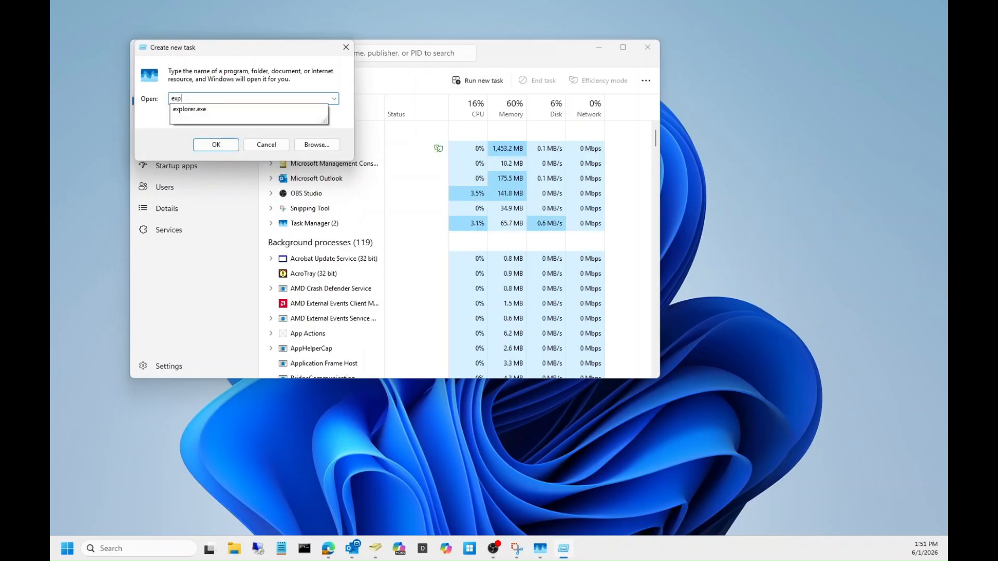
pyautogui.write('lorer.ex')
pyautogui.click(206, 110)
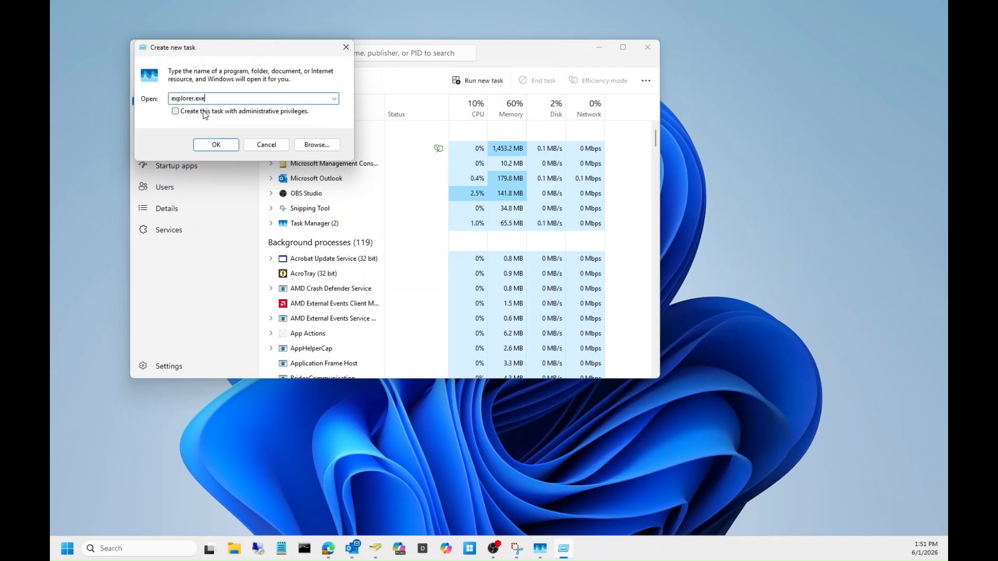
pyautogui.click(214, 145)
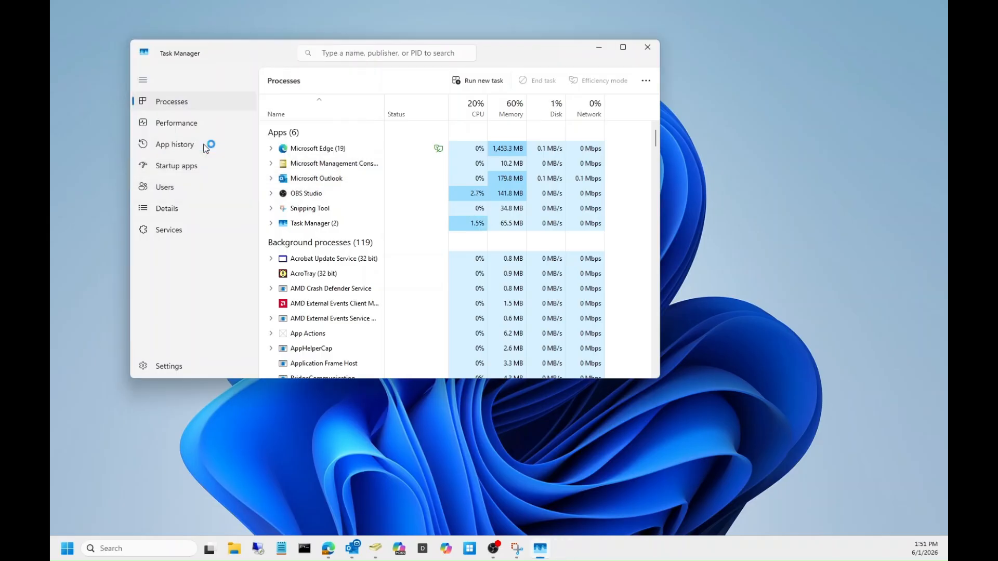
pyautogui.click(645, 49)
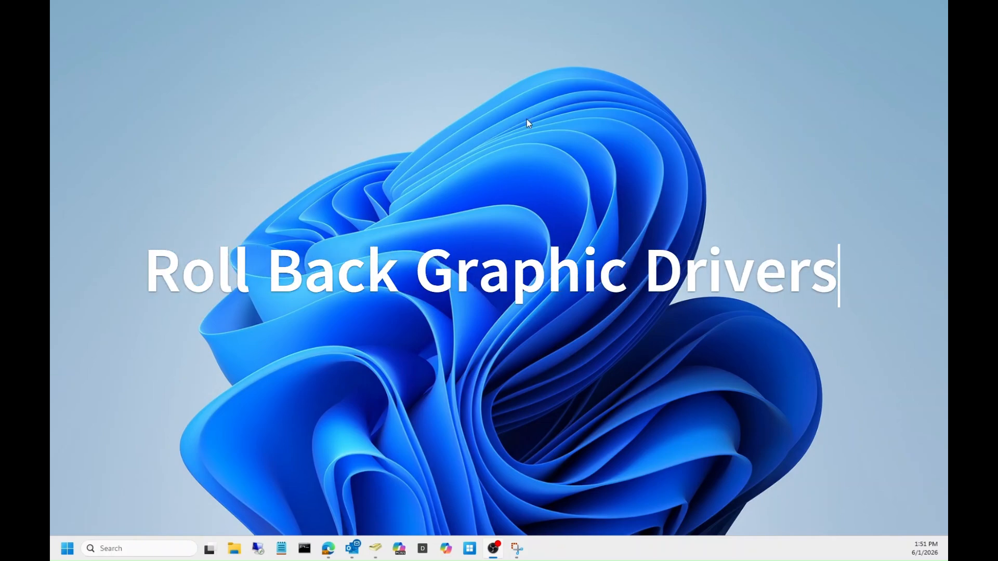
# Open Device Manager and expand the display adapters category
pyautogui.click(172, 548)
pyautogui.write('de')
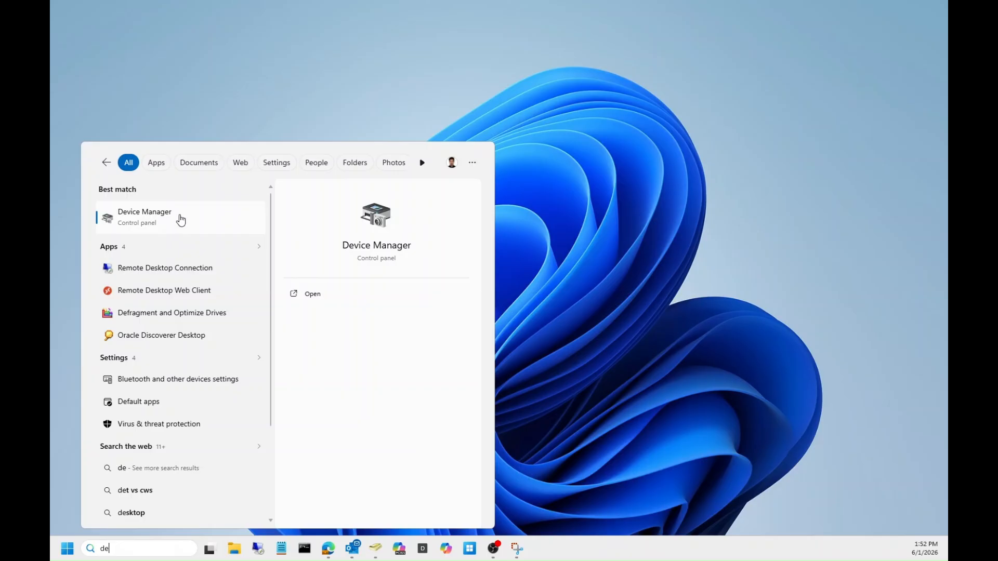
pyautogui.click(180, 218)
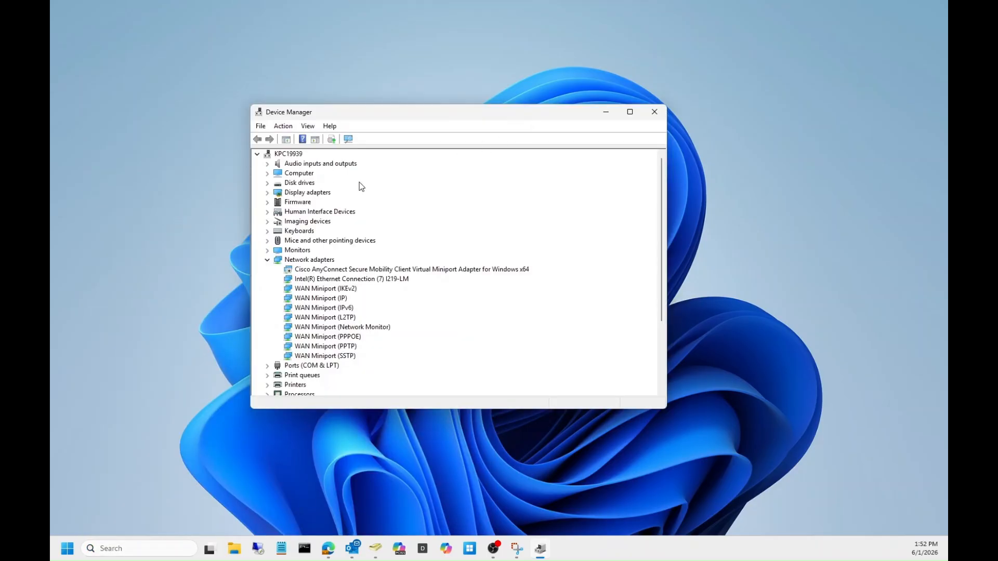
pyautogui.scroll(-1, 645, 248)
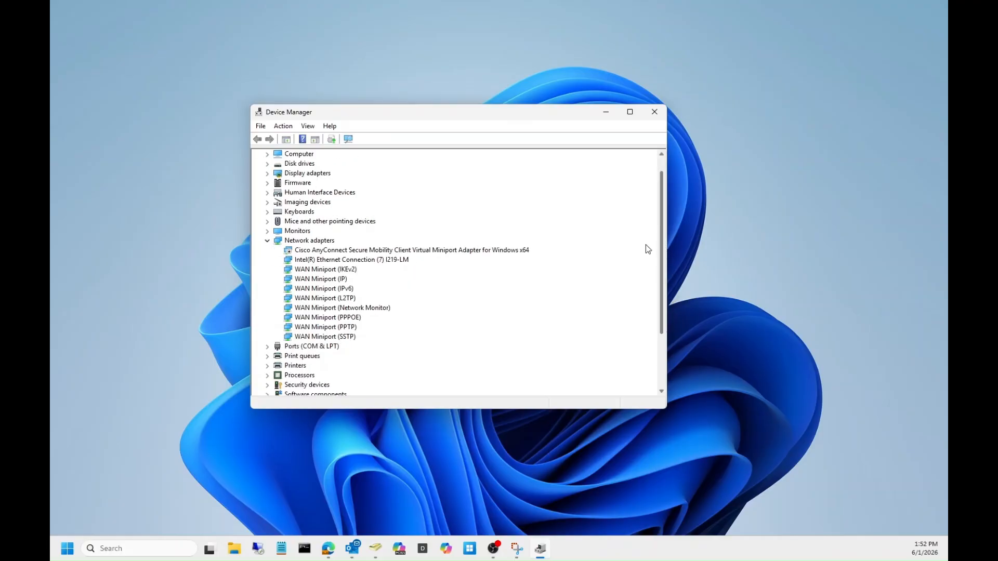
pyautogui.click(267, 174)
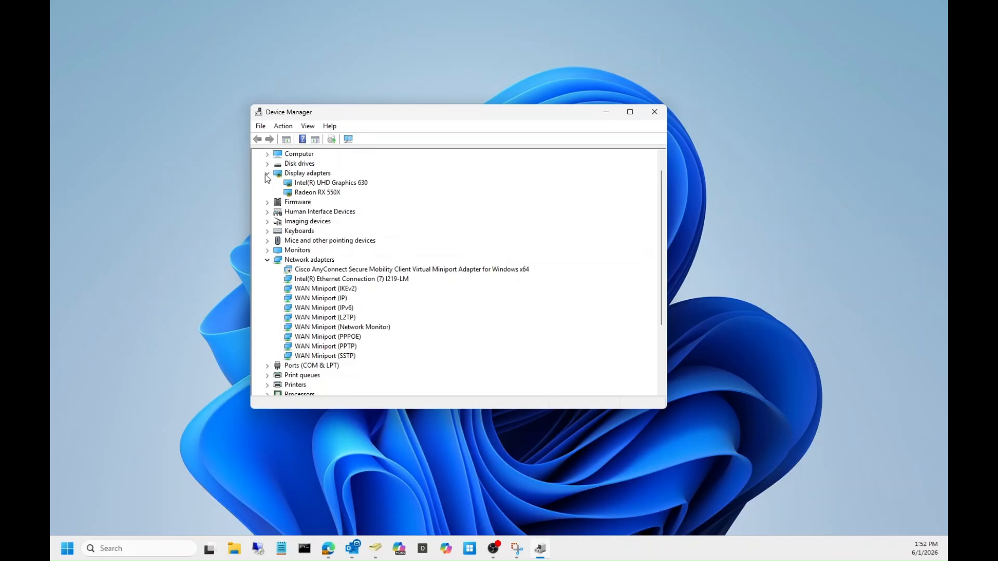
# Check the Roll Back Driver option in the driver properties of the Intel(R) UHD Graphics 630 adapter, and close the properties
pyautogui.rightClick(338, 186)
pyautogui.click(402, 243)
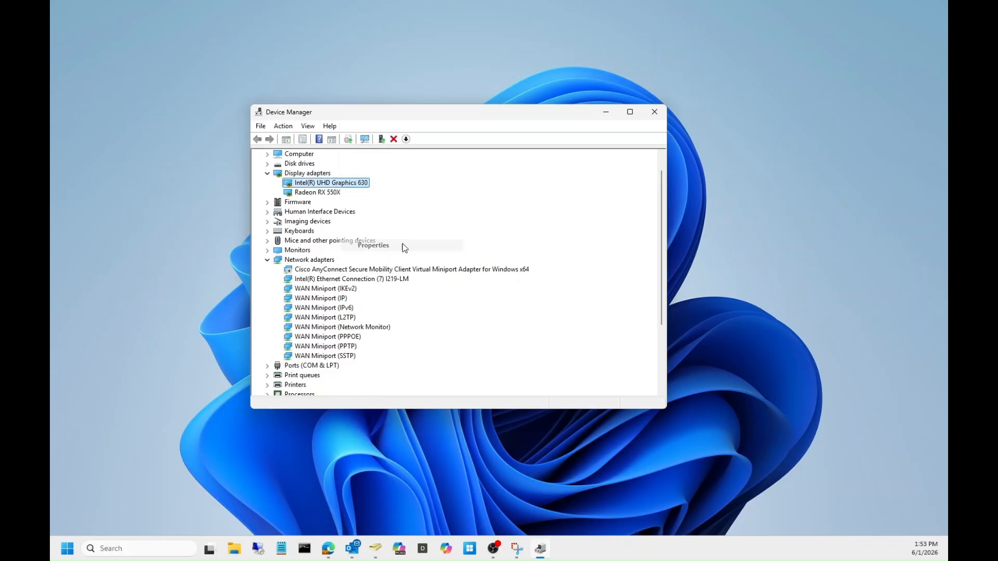
pyautogui.click(393, 162)
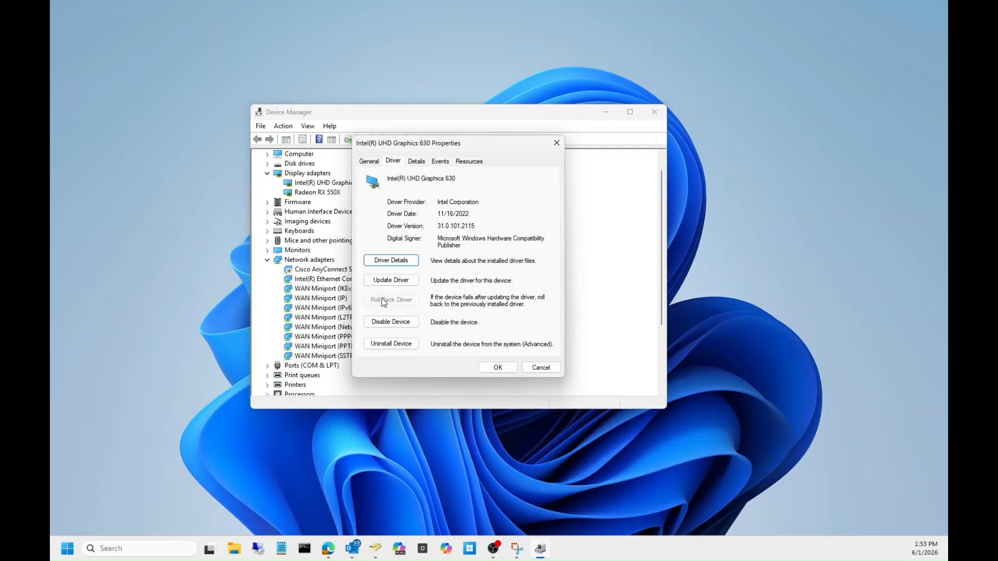
pyautogui.click(491, 370)
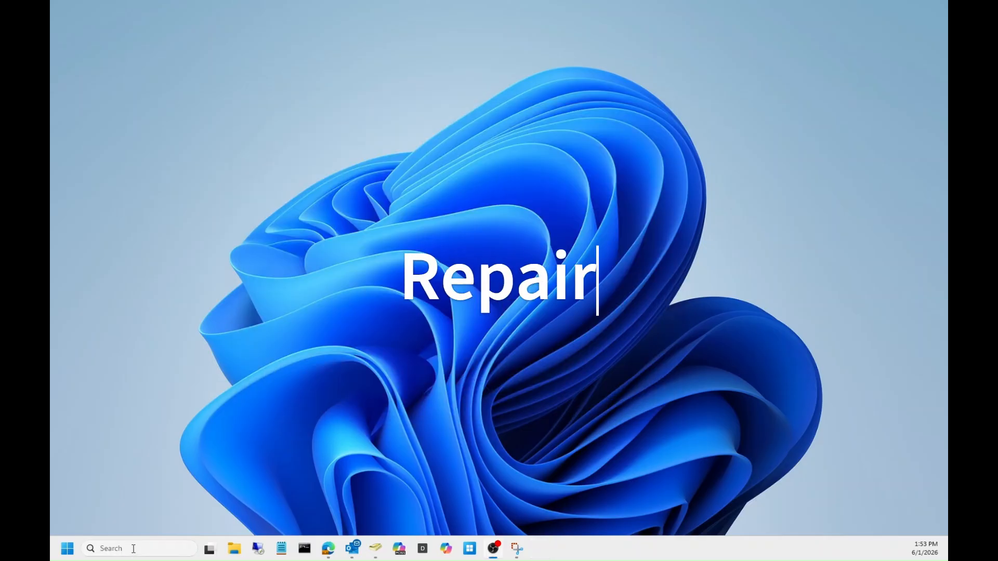
# Open Command Prompt as administrator and run the system file scan with sfc /scannow
pyautogui.click(133, 552)
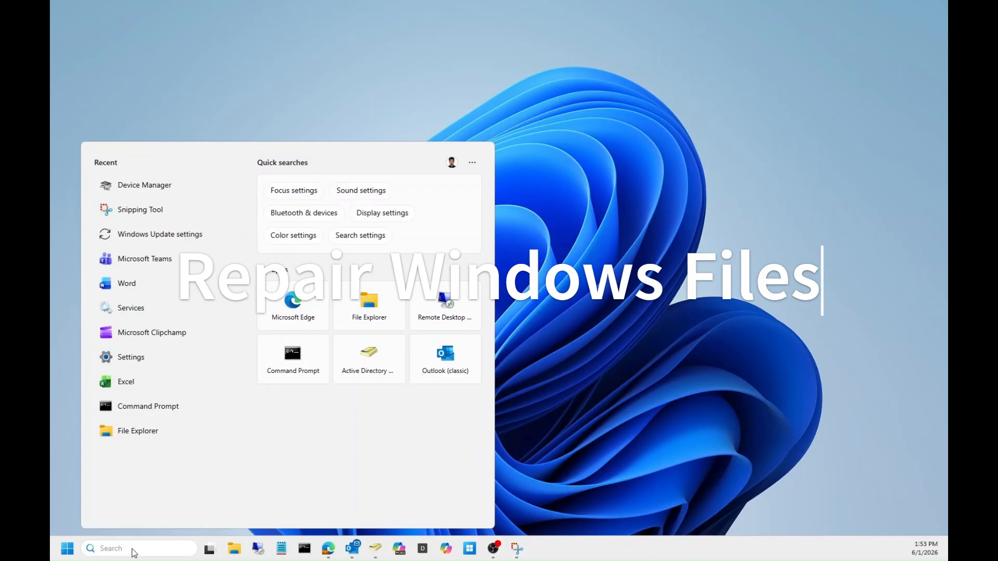
pyautogui.write('cmd')
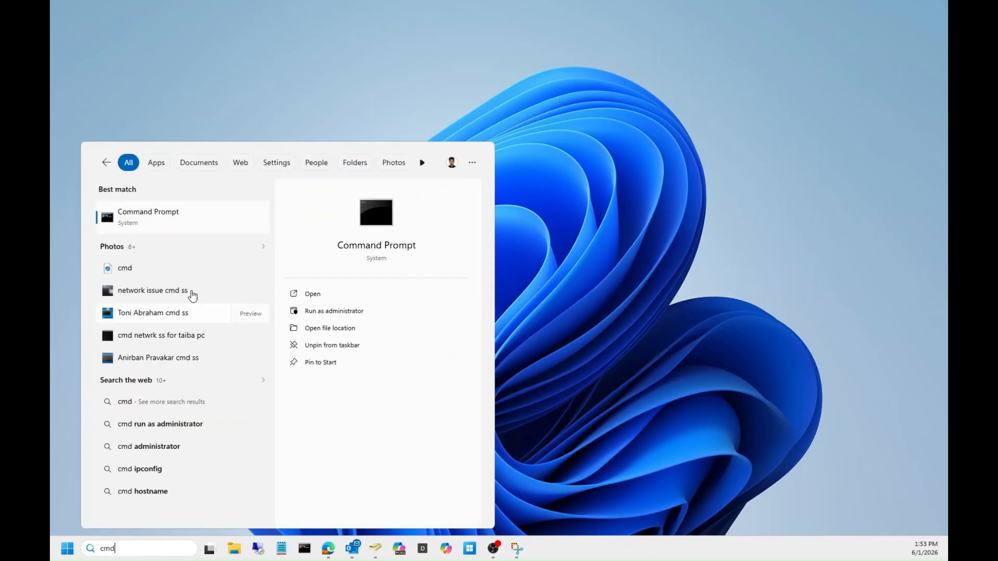
pyautogui.rightClick(213, 221)
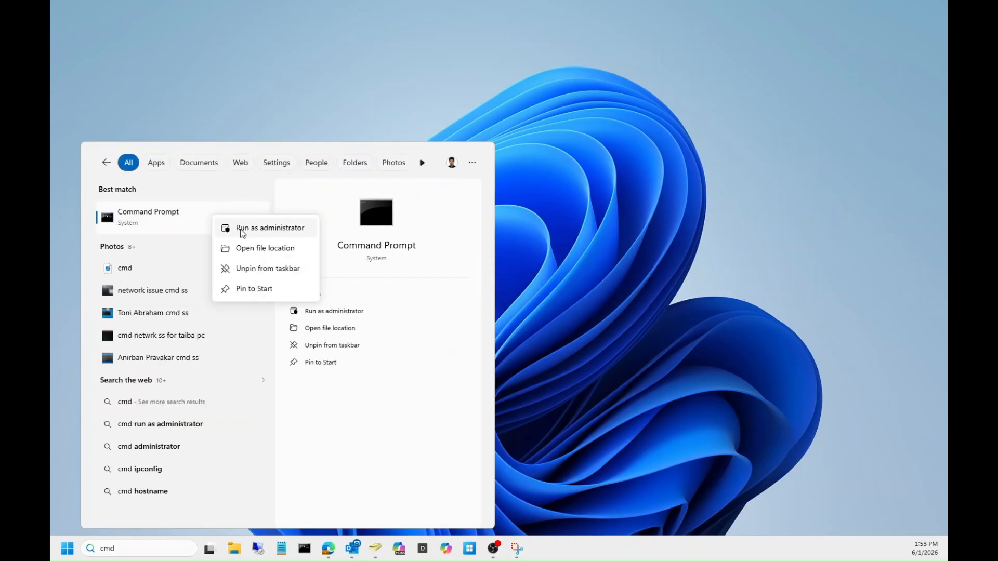
pyautogui.click(243, 231)
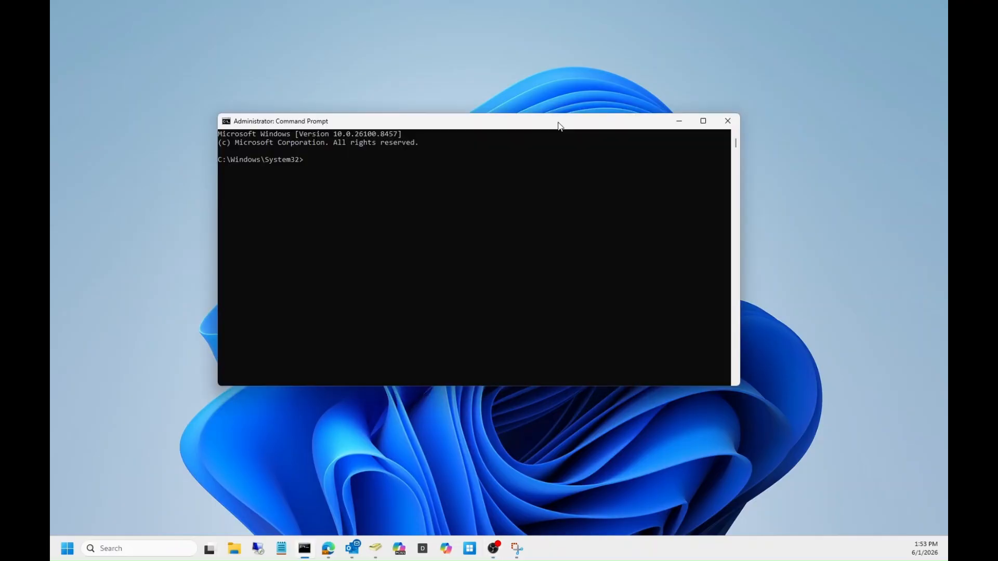
pyautogui.write('sfc /scannow')
pyautogui.press('Return')
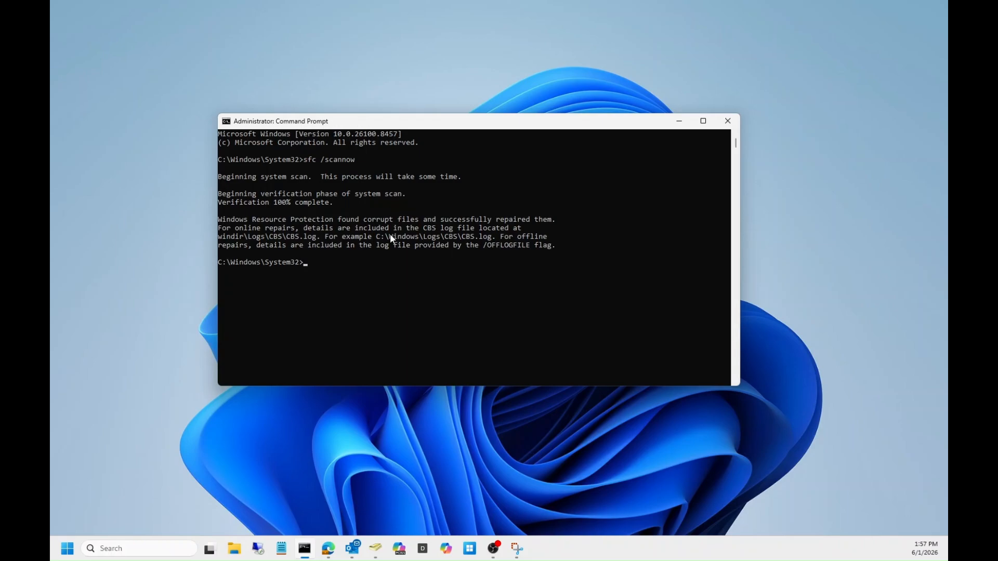
# Run DISM /Online /cleanup-Image /RestoreHealth to repair the Windows image, and close the Command Prompt
pyautogui.write('DISM /Online /cleanup-Image')
pyautogui.press('Return')
pyautogui.press('Up')
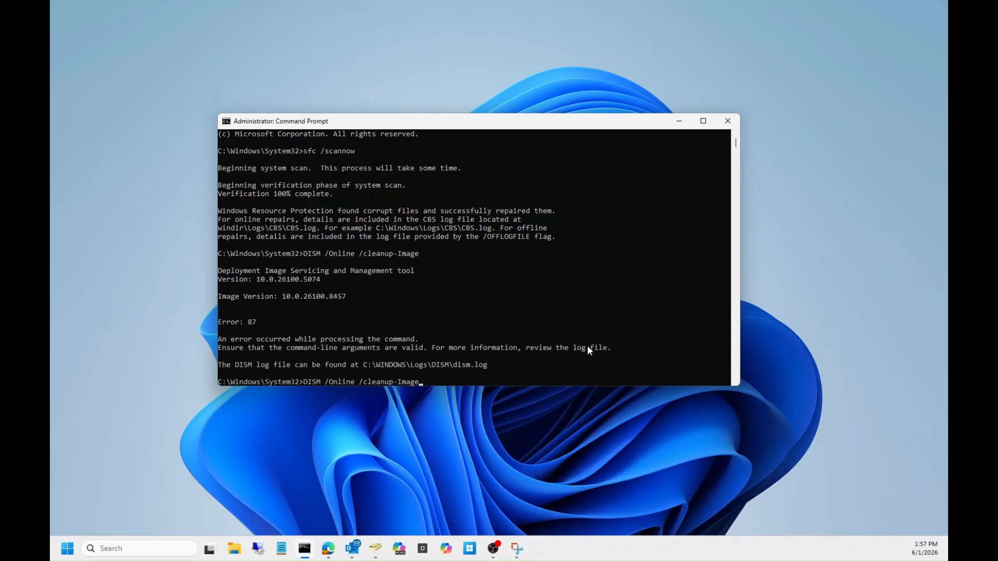
pyautogui.write('/RestoreHealth')
pyautogui.press('Return')
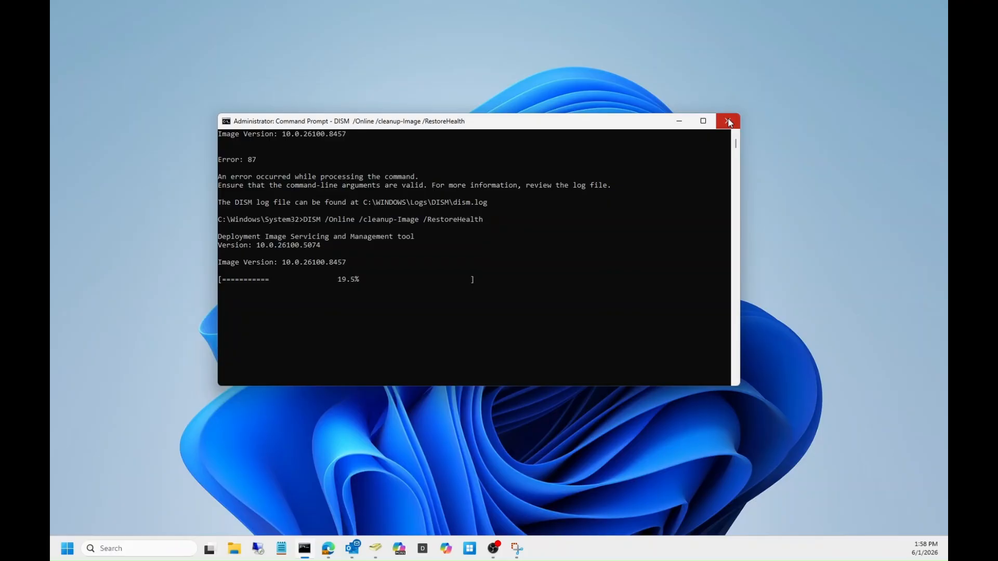
pyautogui.click(728, 121)
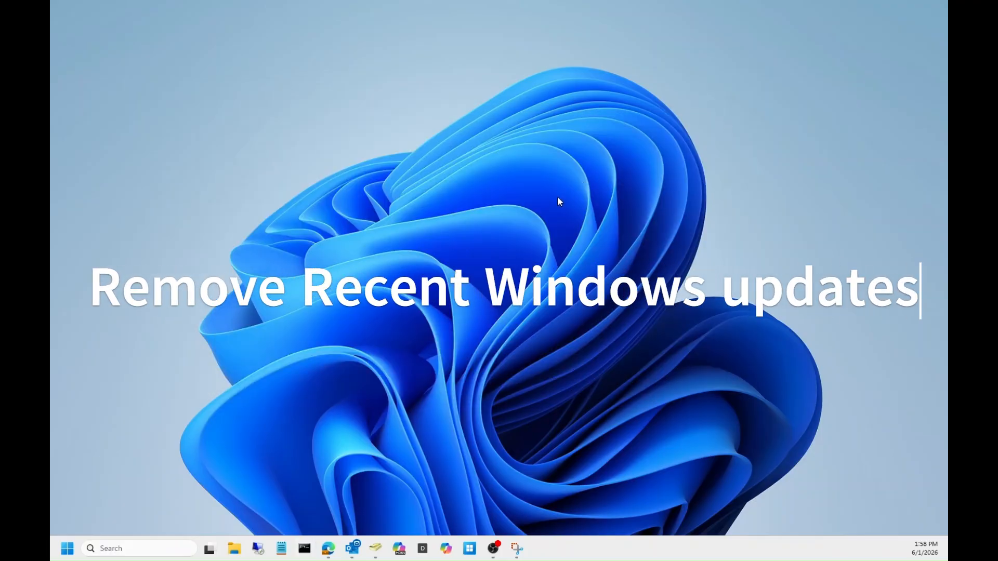
# Open Settings and go through the Windows Update history to the list of updates that can be uninstalled
pyautogui.click(128, 546)
pyautogui.write('settings')
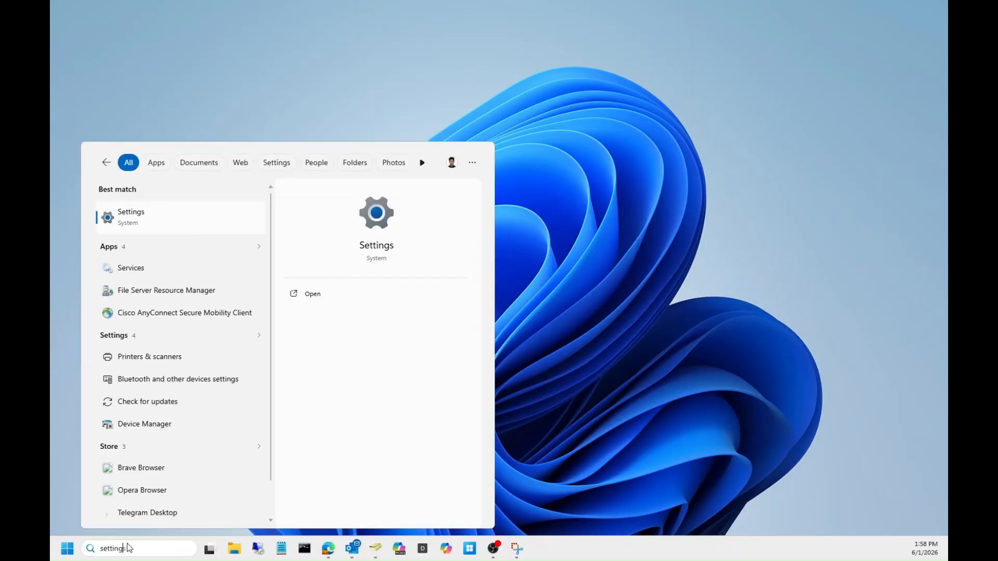
pyautogui.click(197, 222)
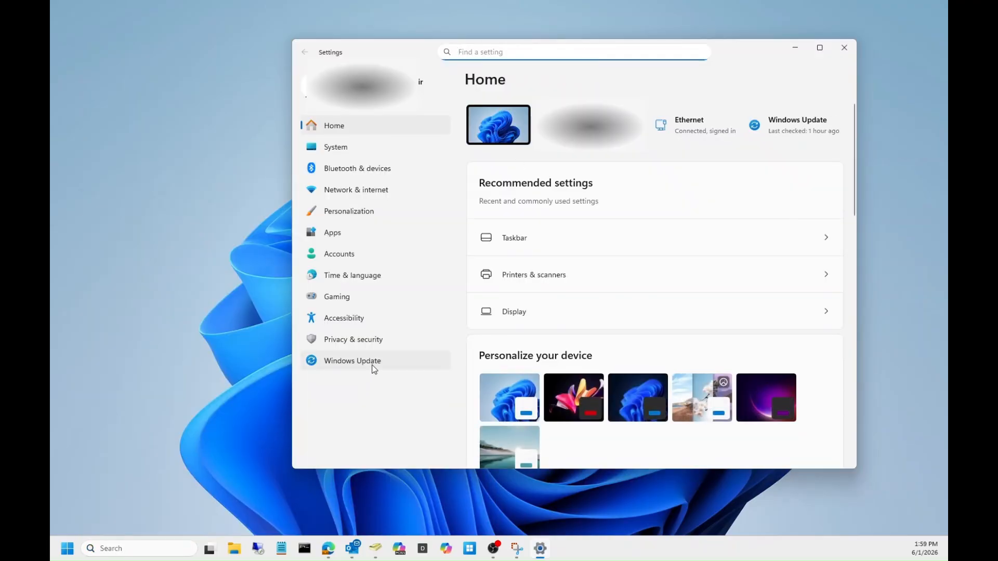
pyautogui.click(374, 368)
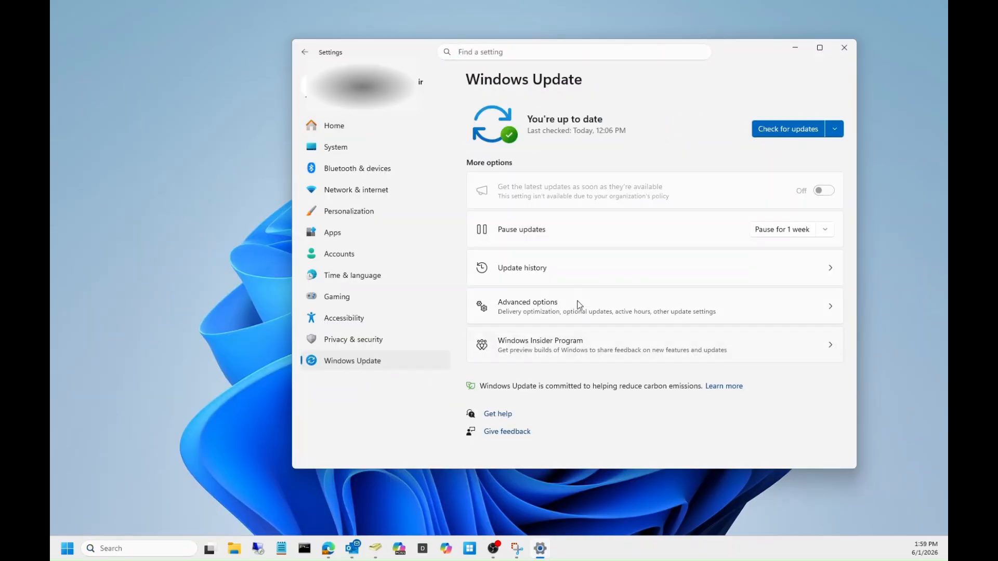
pyautogui.click(568, 265)
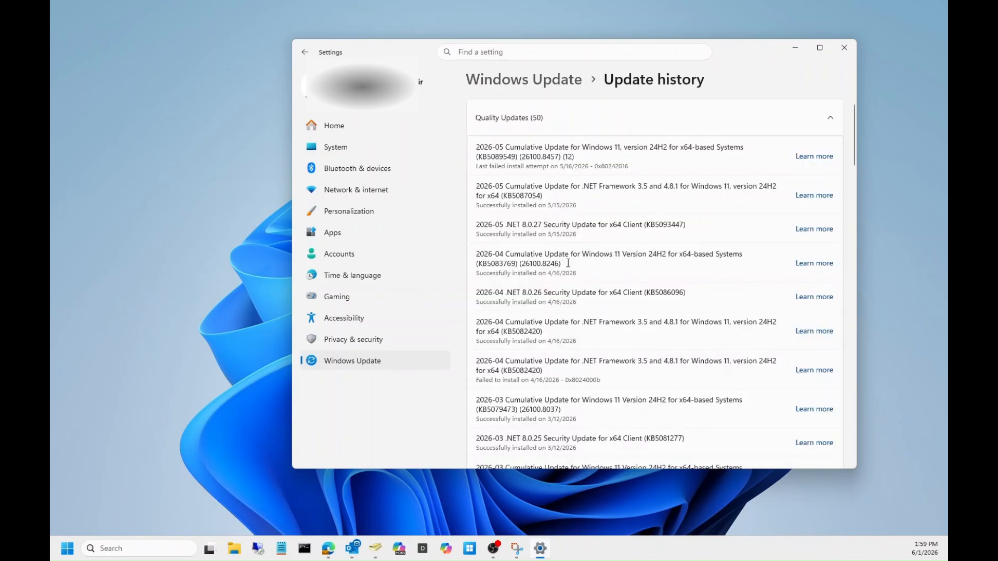
pyautogui.scroll(-20, 613, 258)
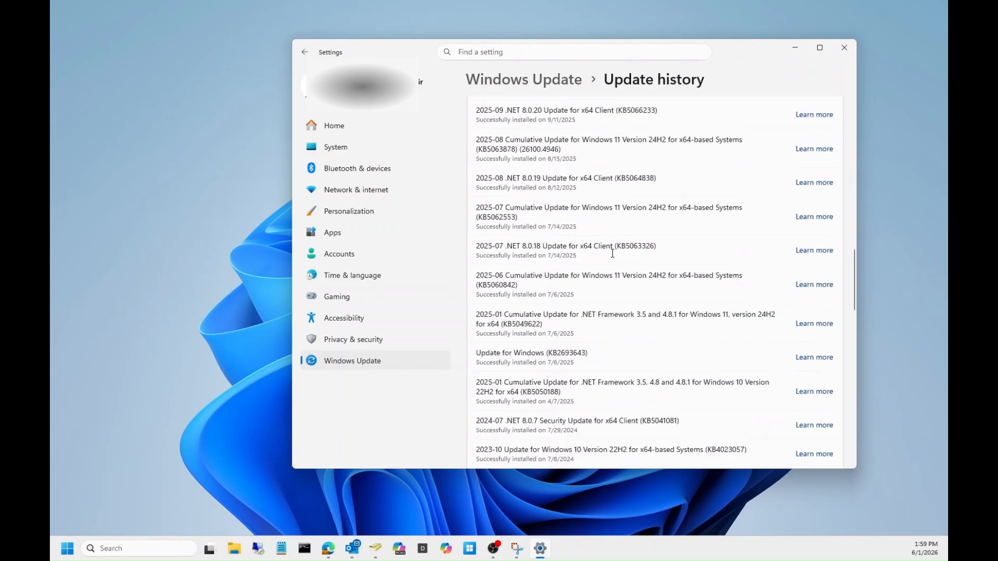
pyautogui.scroll(-10, 613, 258)
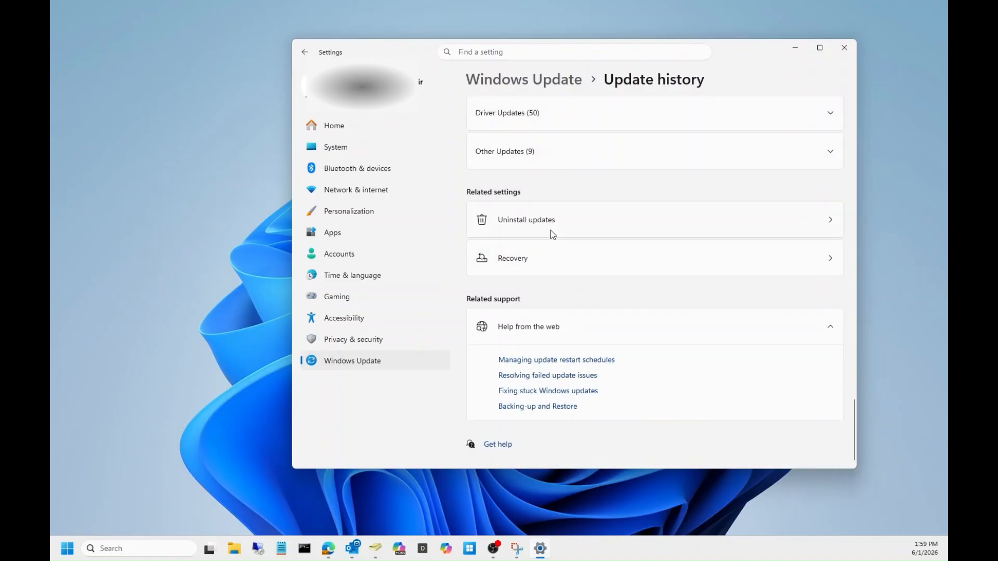
pyautogui.click(627, 214)
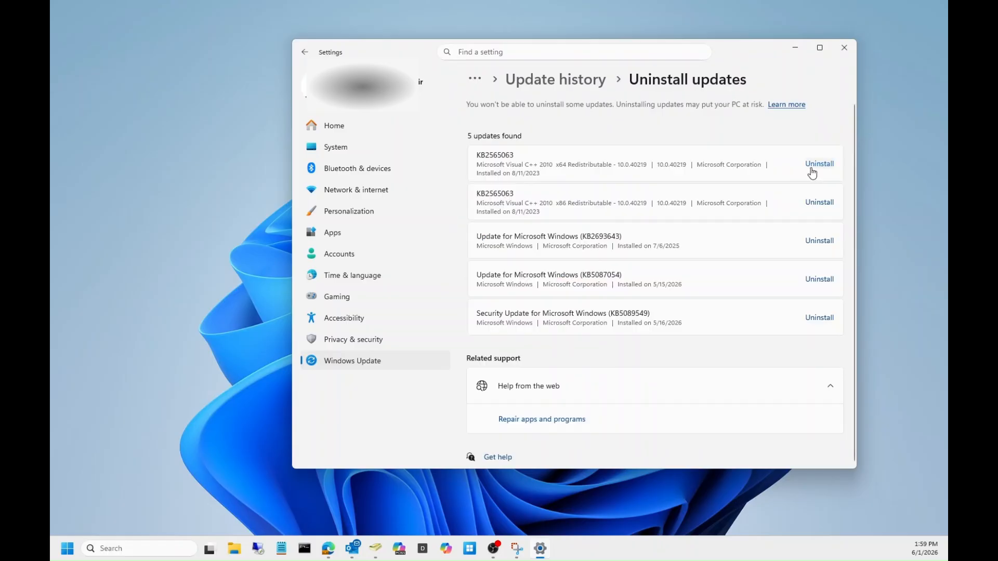
# Try to uninstall update KB2565063 for the Microsoft Visual C++ 2010 x64 Redistributable, and close Settings
pyautogui.click(812, 169)
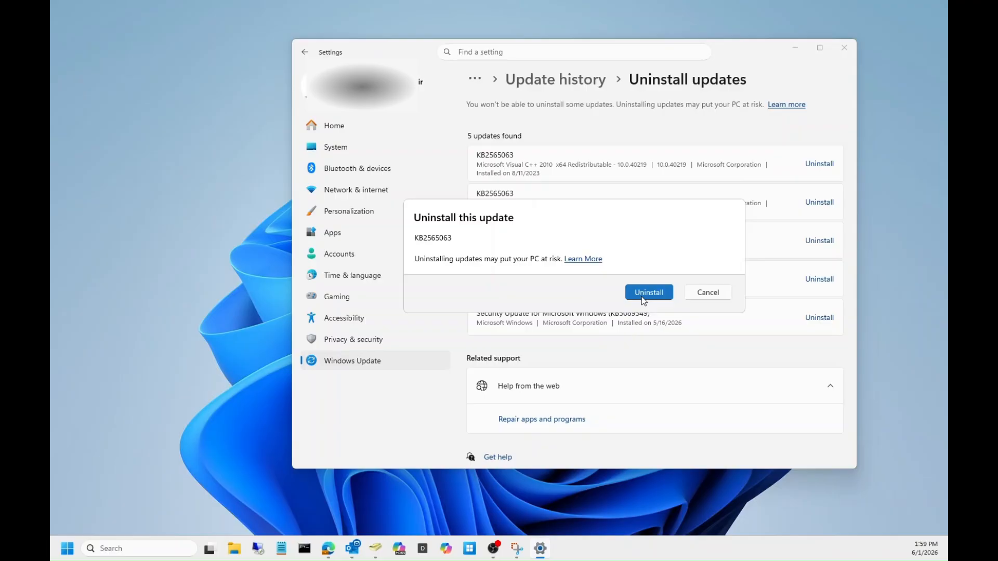
pyautogui.click(726, 294)
pyautogui.click(845, 47)
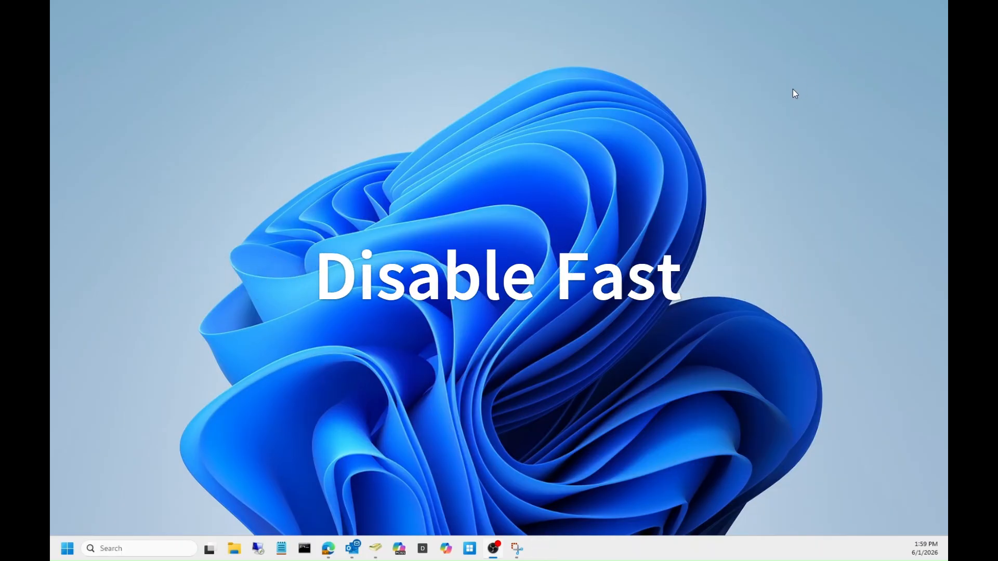
# Check the fast startup setting among the power button options in Control Panel's Power Options, and close the window
pyautogui.click(130, 549)
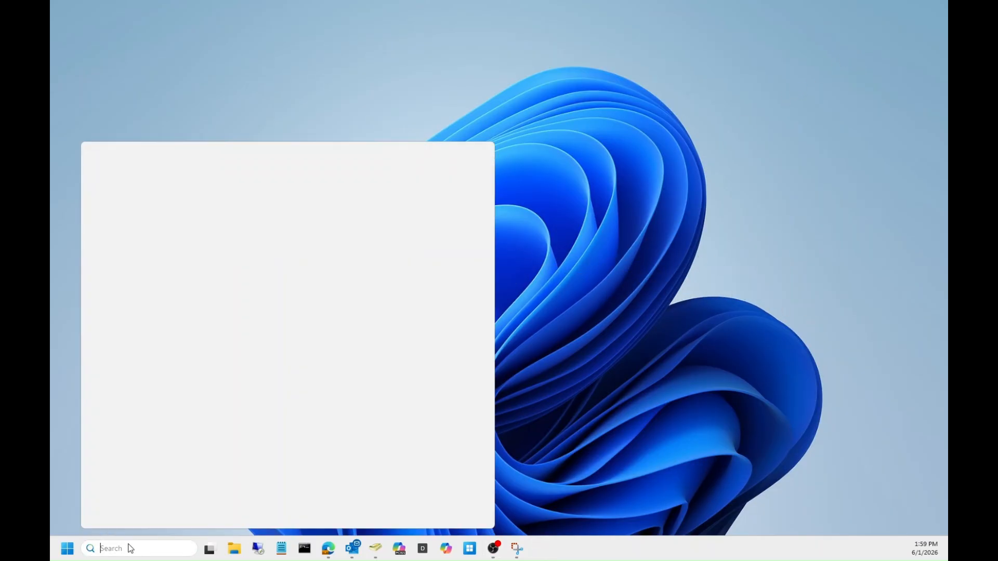
pyautogui.write('con')
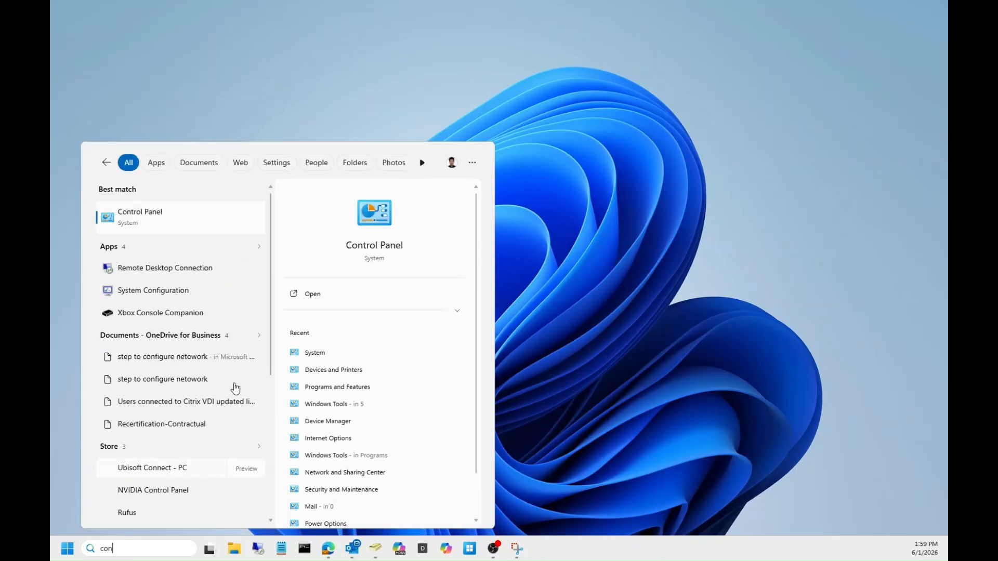
pyautogui.click(225, 221)
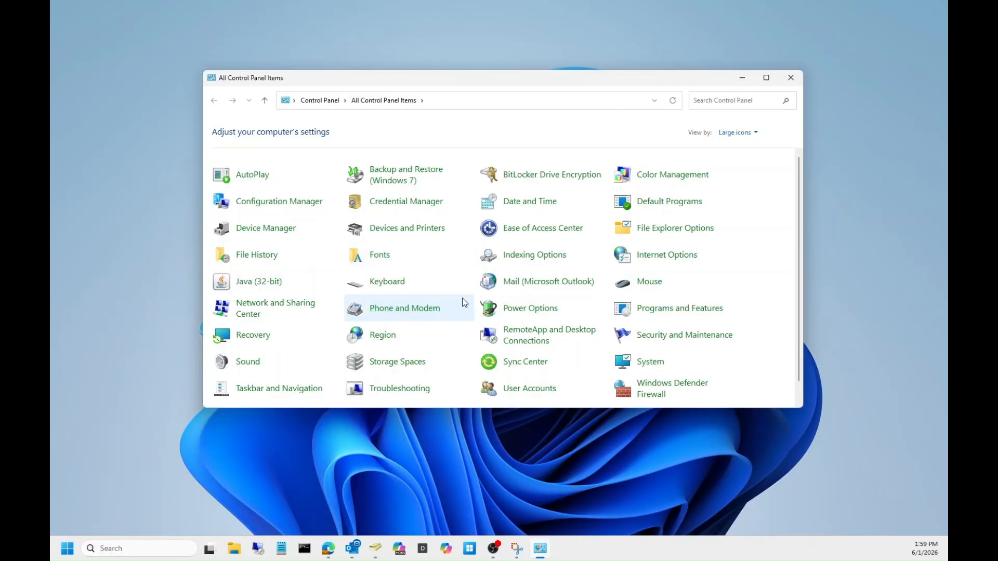
pyautogui.click(509, 309)
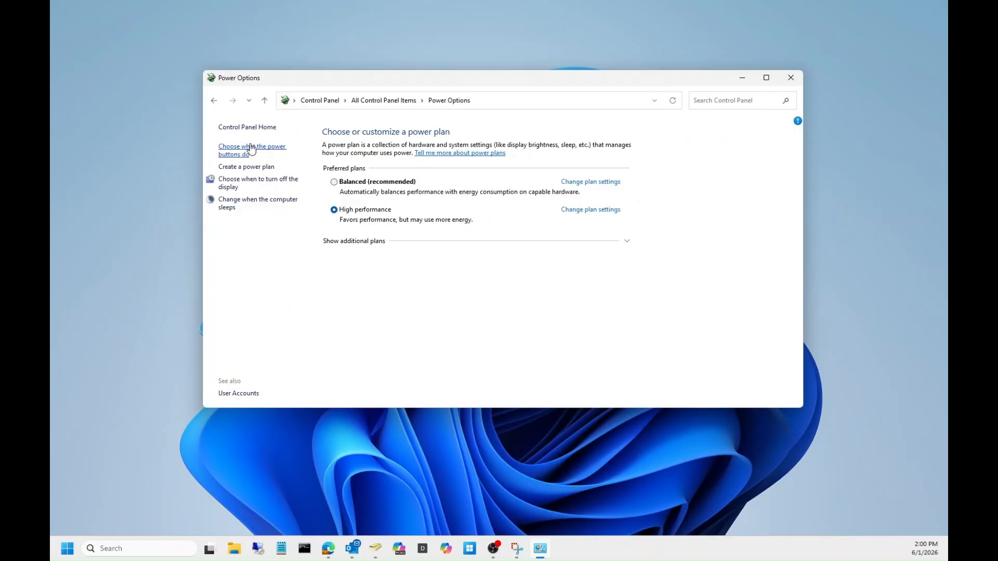
pyautogui.click(251, 150)
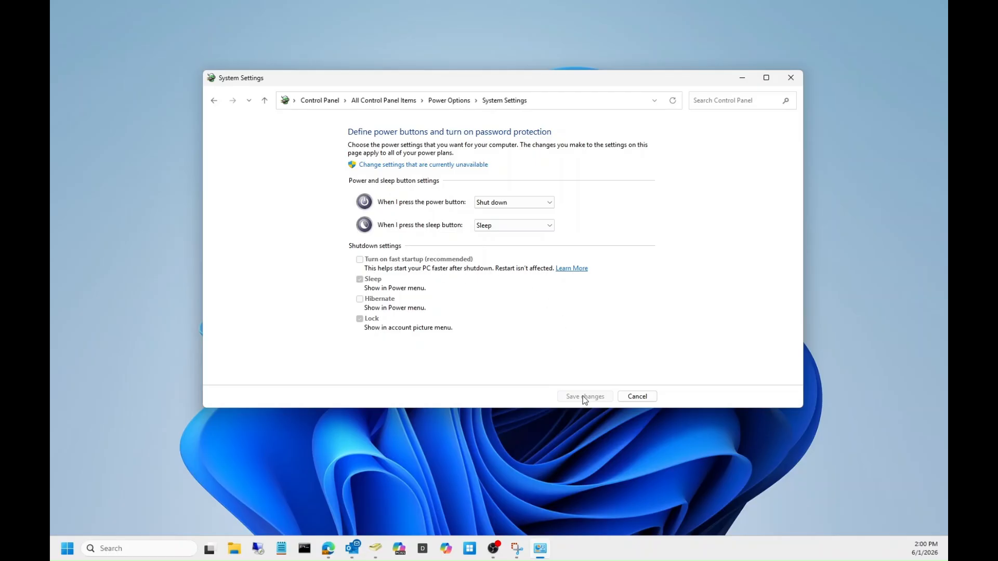
pyautogui.click(794, 79)
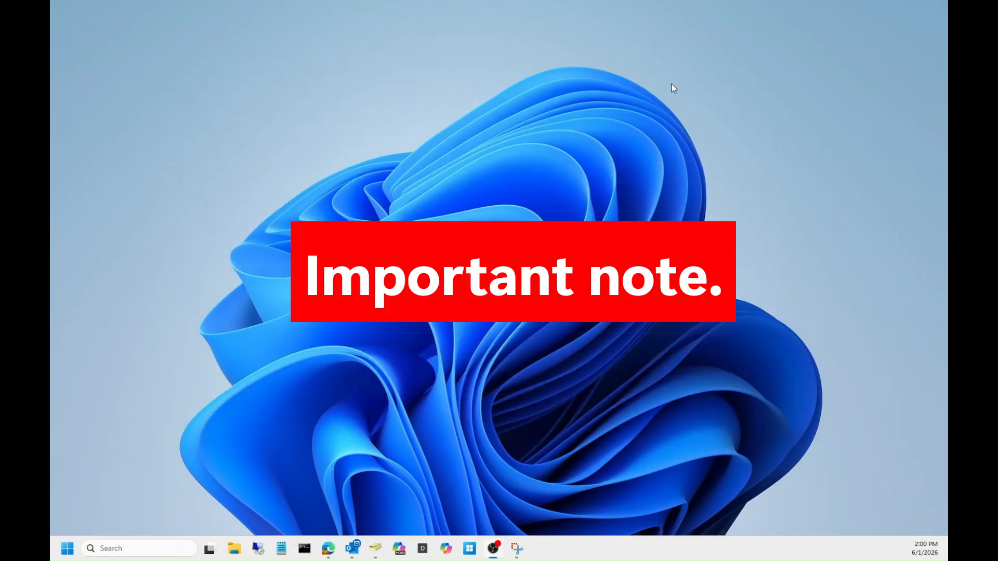